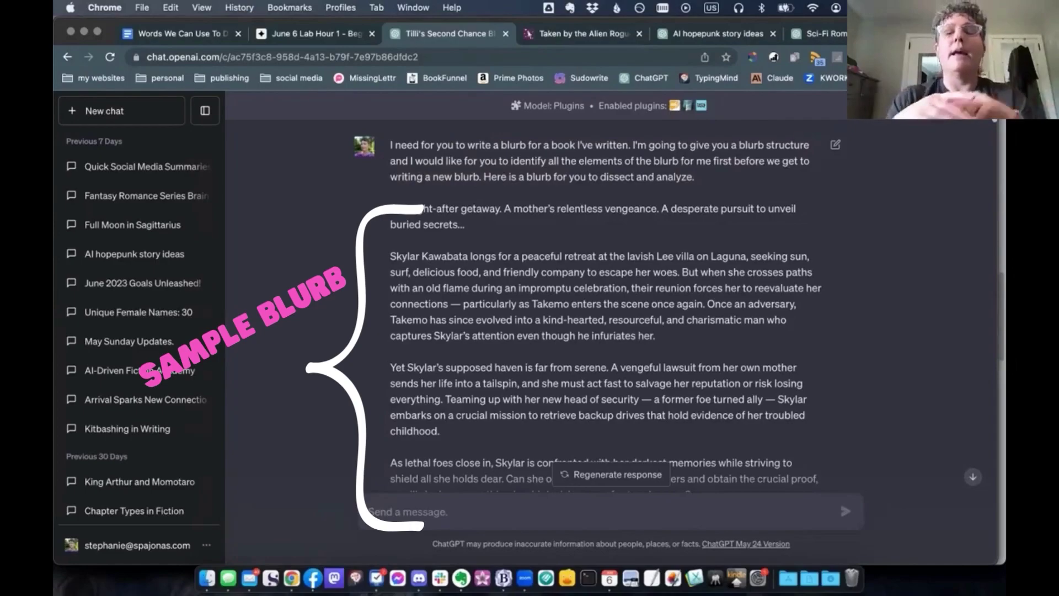
scroll(607, 293, "down", 5)
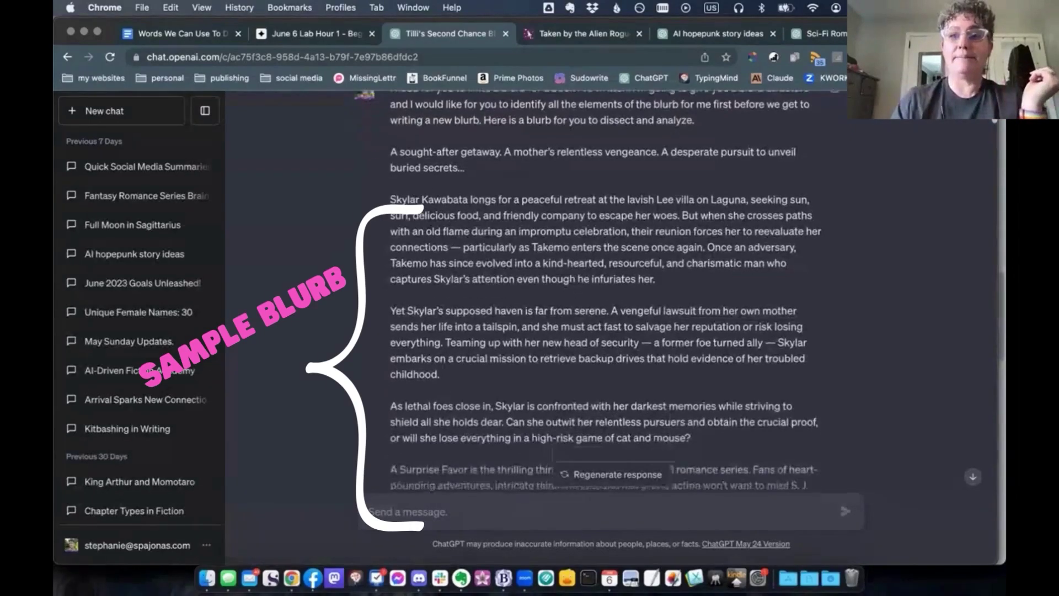
scroll(607, 276, "up", 1)
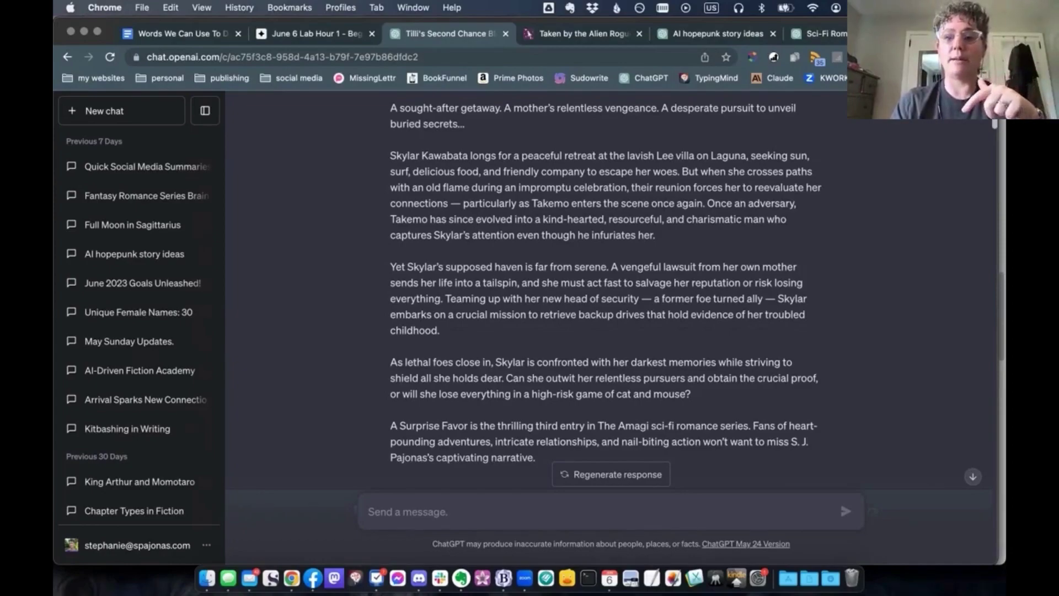
scroll(607, 287, "down", 1)
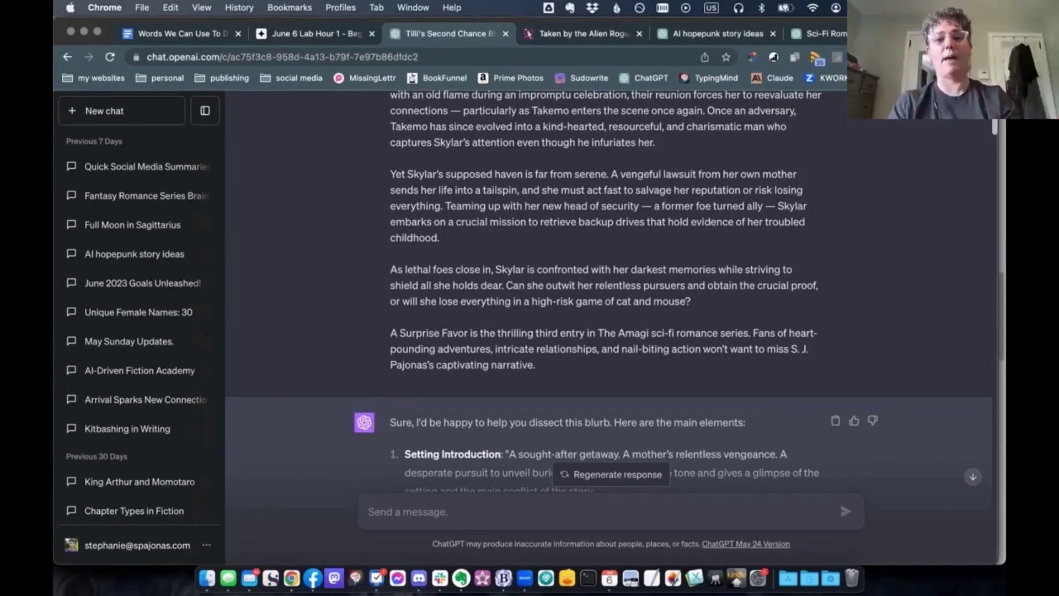
scroll(609, 292, "down", 4)
scroll(609, 291, "down", 6)
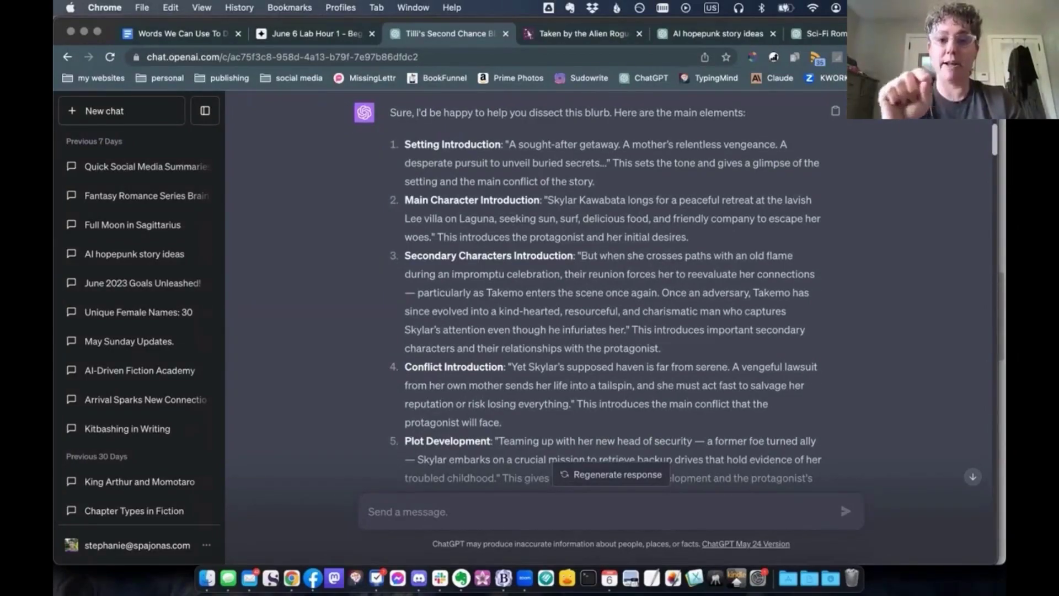
scroll(607, 287, "down", 3)
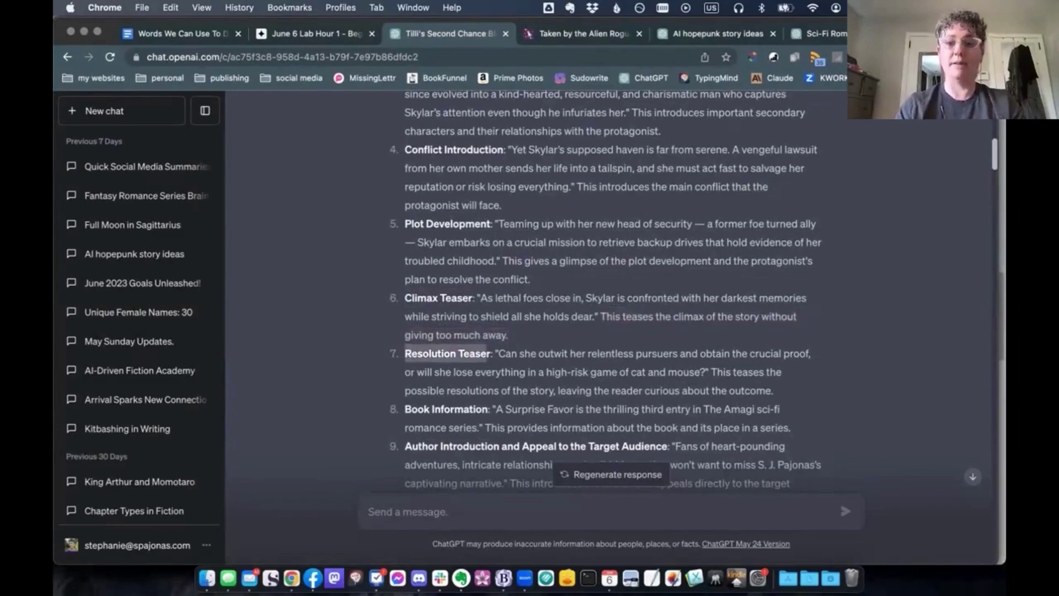
scroll(607, 287, "down", 3)
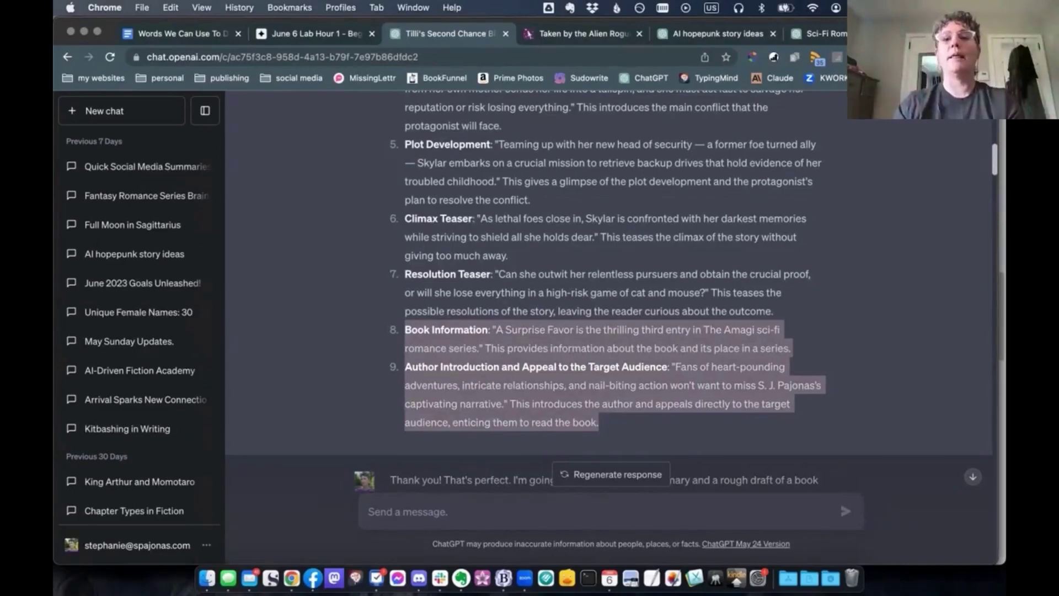
scroll(607, 292, "up", 4)
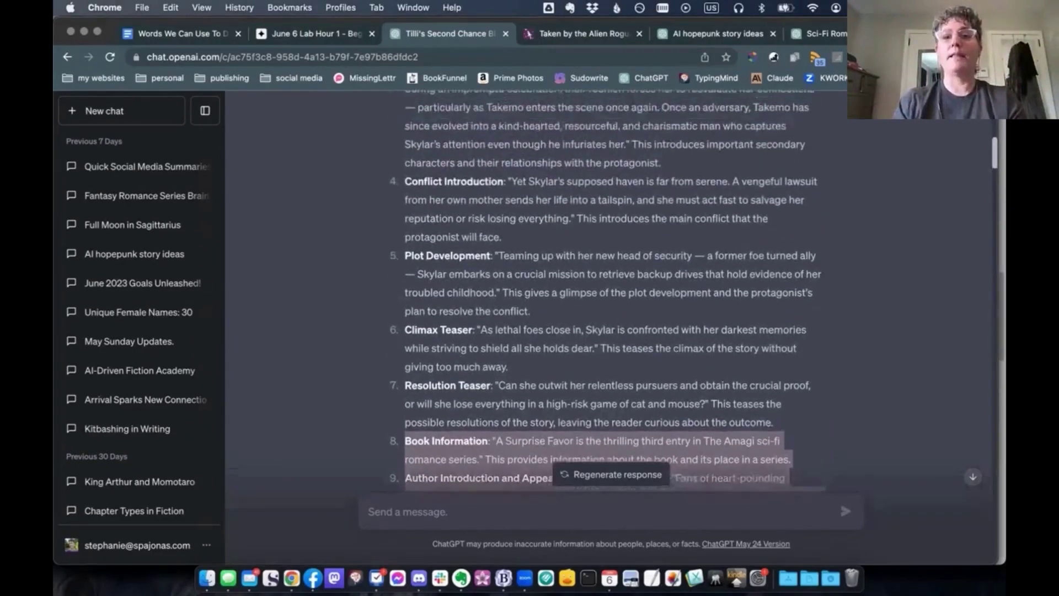
scroll(607, 292, "up", 15)
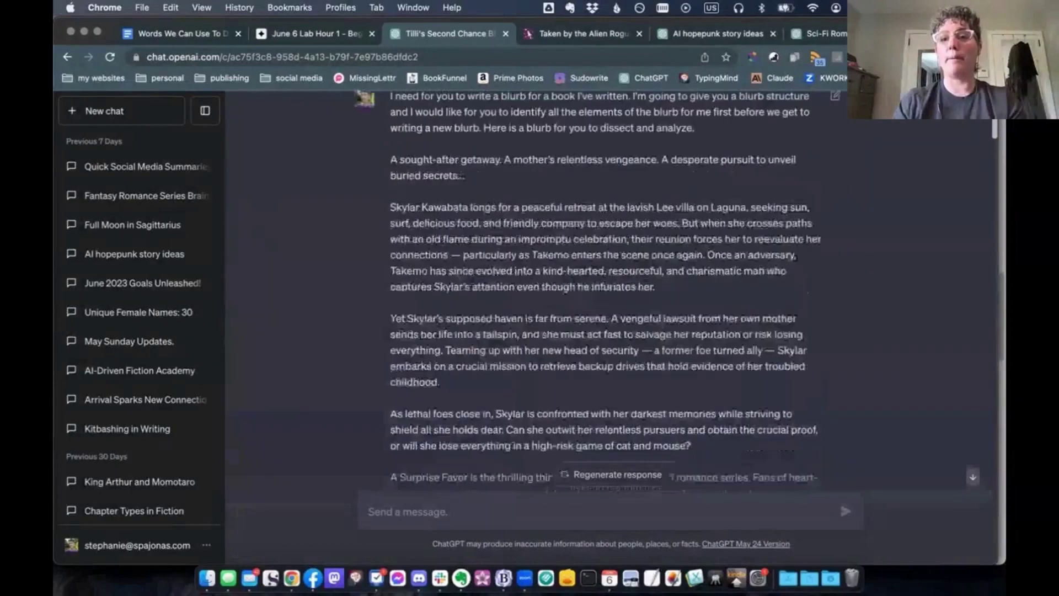
scroll(606, 292, "up", 2)
triple_click(543, 160)
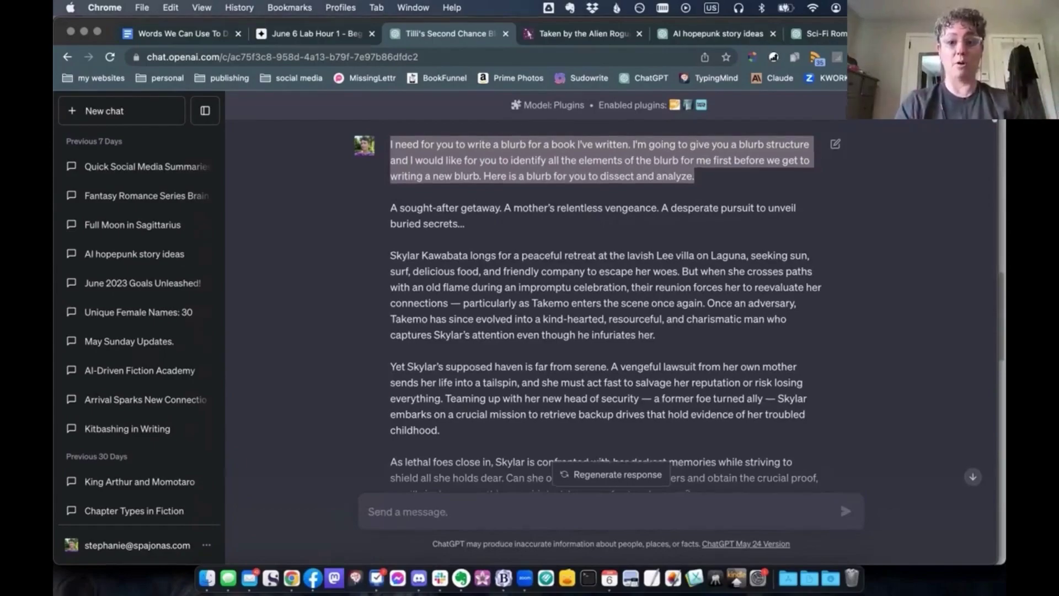
scroll(607, 304, "down", 10)
scroll(607, 304, "down", 10)
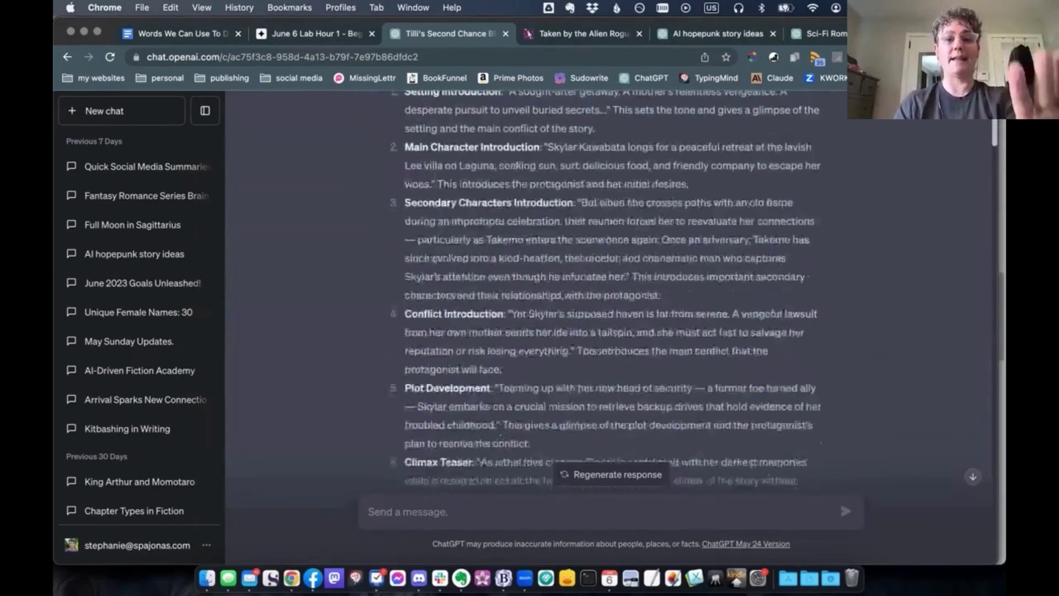
scroll(607, 304, "down", 10)
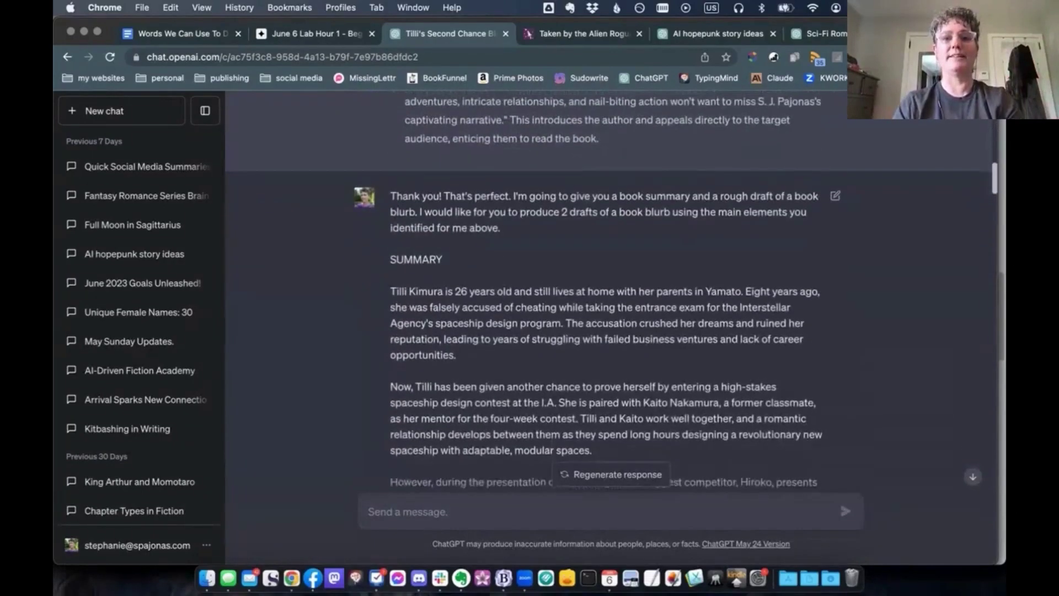
scroll(607, 291, "up", 1)
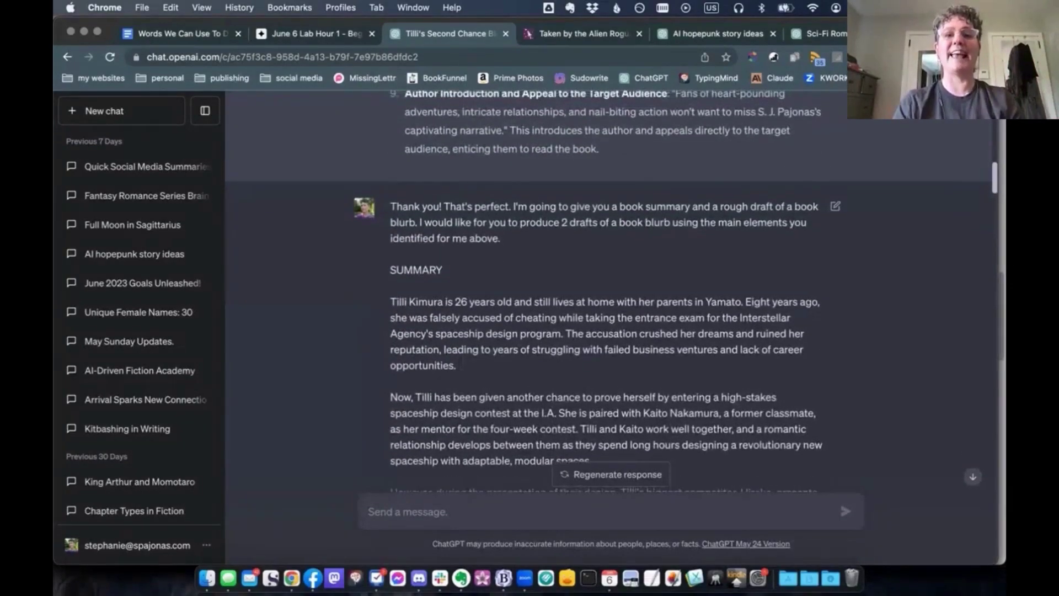
left_click_drag(390, 206, 500, 238)
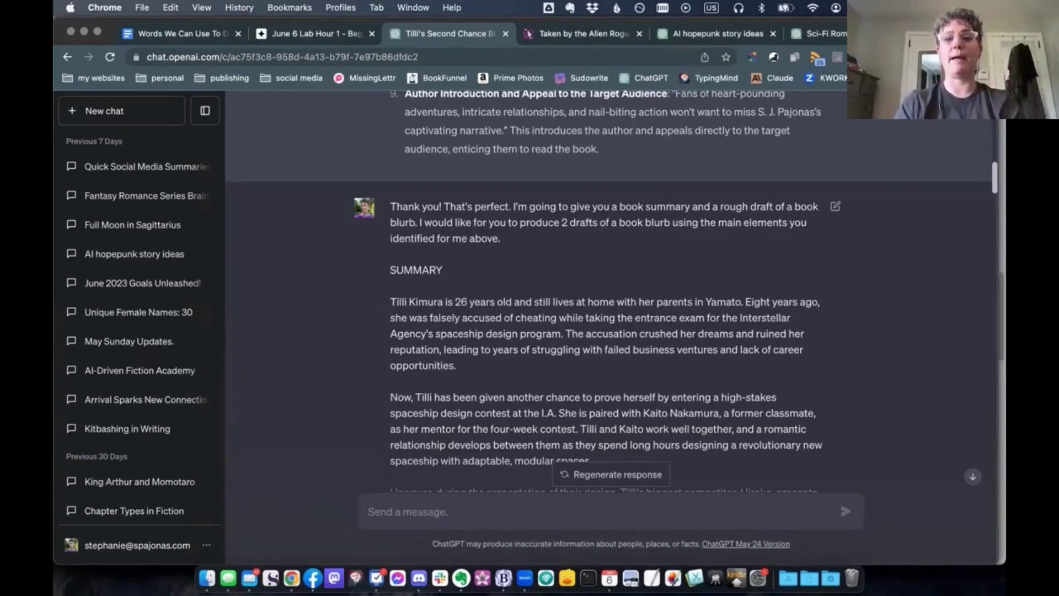
triple_click(599, 222)
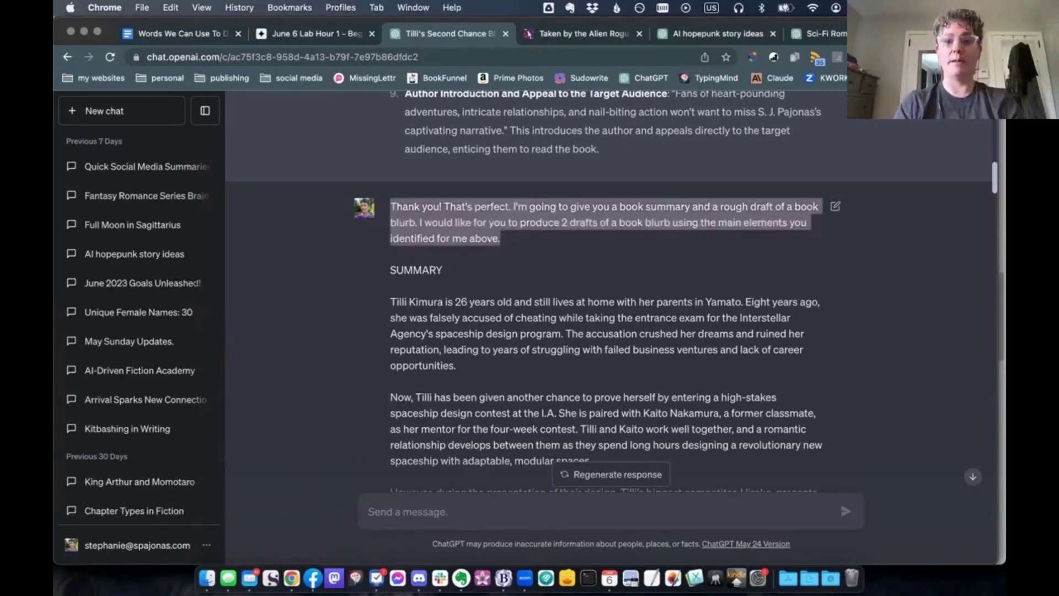
scroll(609, 291, "down", 3)
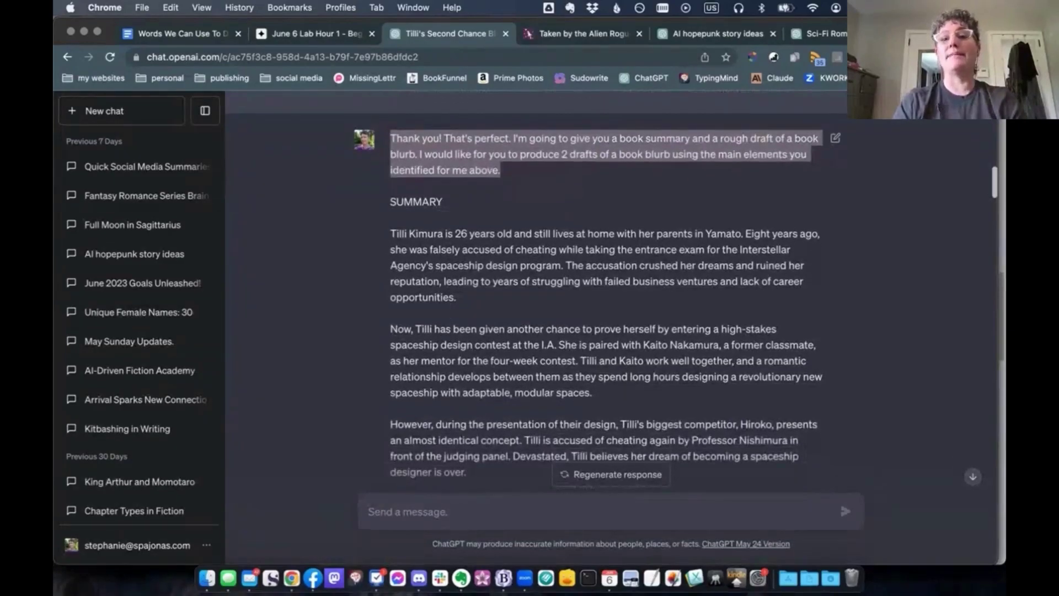
double_click(416, 201)
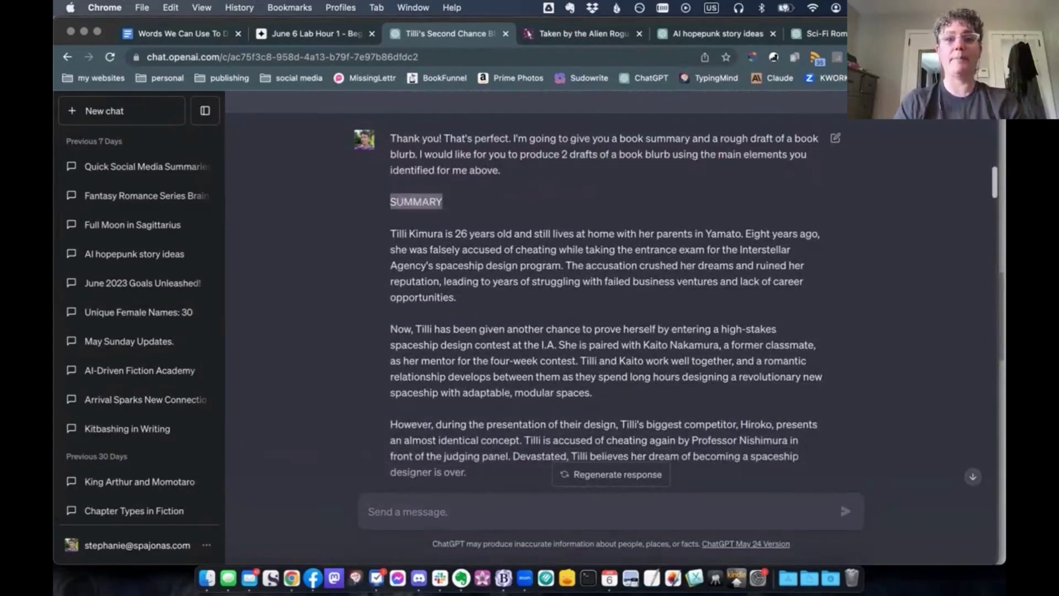
scroll(536, 295, "down", 4)
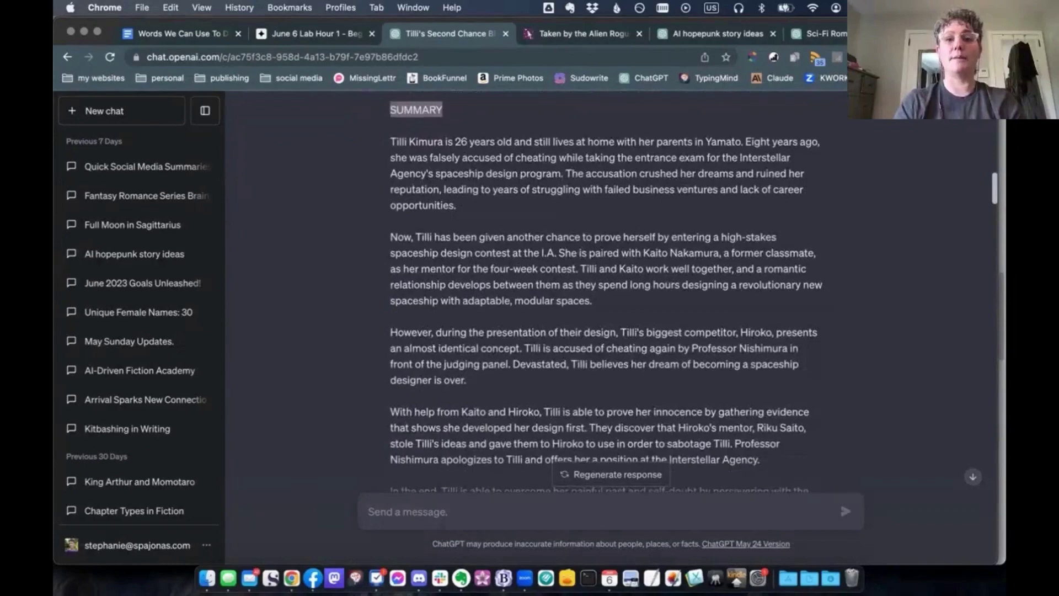
left_click_drag(390, 142, 392, 488)
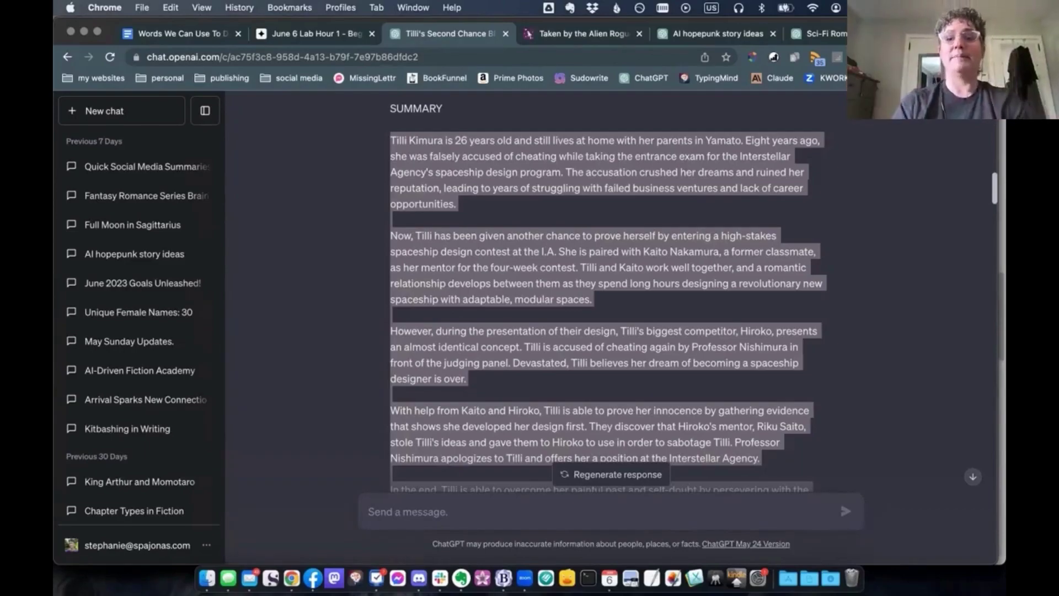
scroll(607, 293, "down", 5)
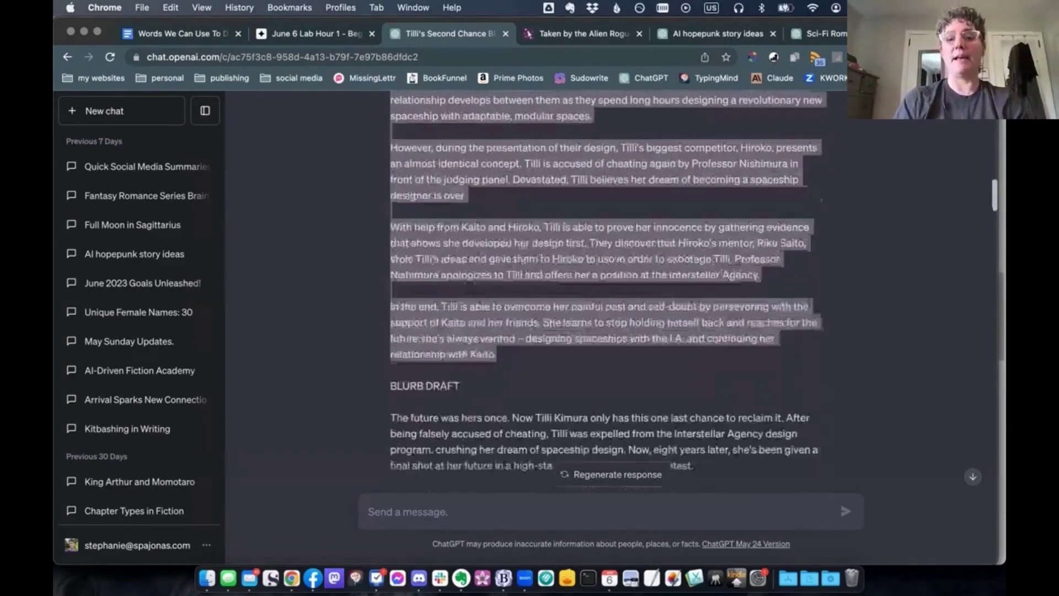
scroll(607, 293, "down", 7)
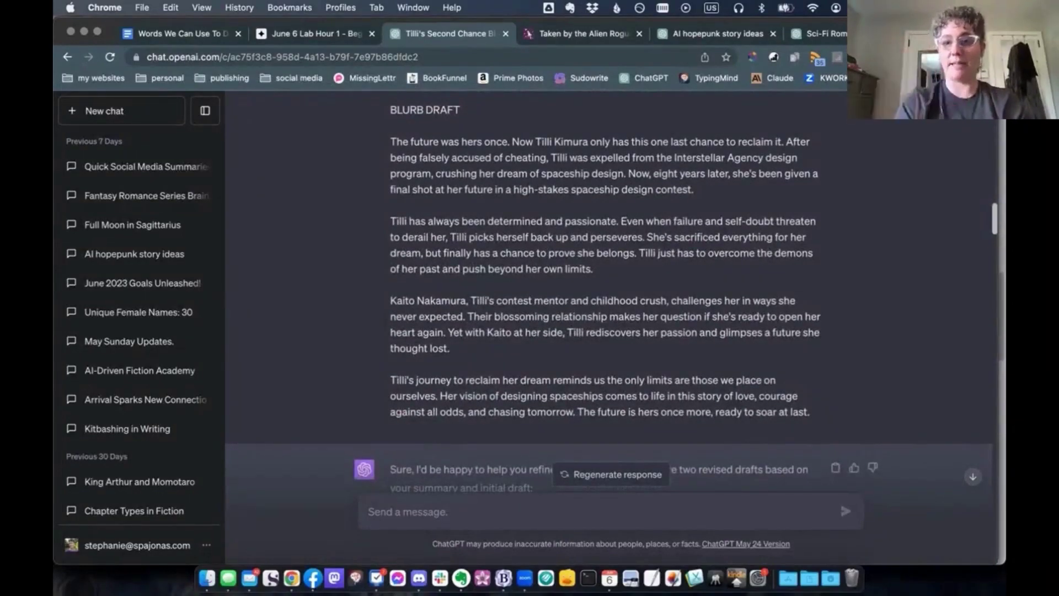
scroll(607, 293, "down", 2)
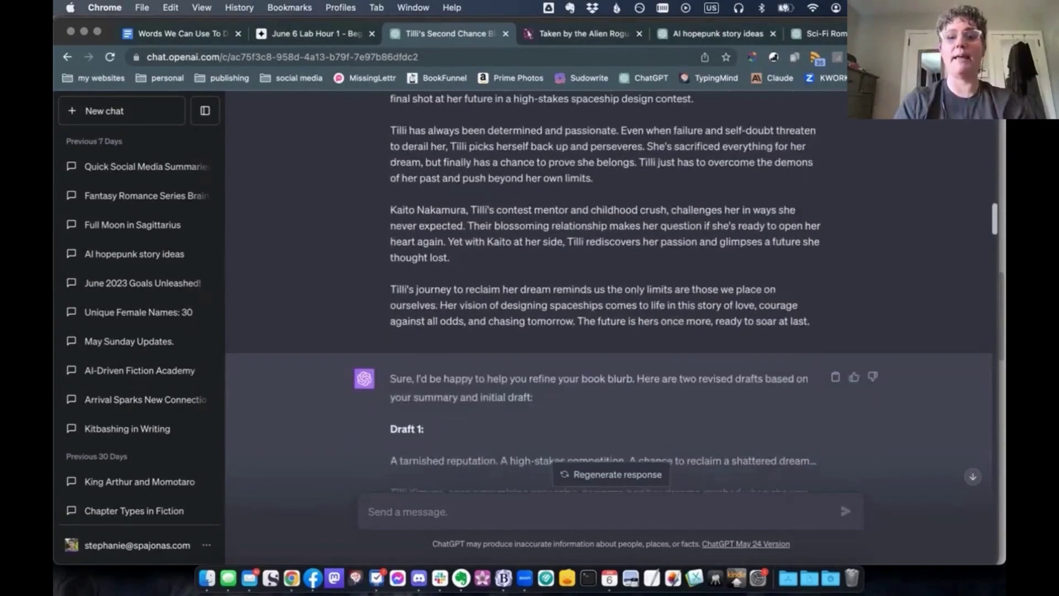
scroll(607, 292, "down", 4)
scroll(606, 292, "down", 2)
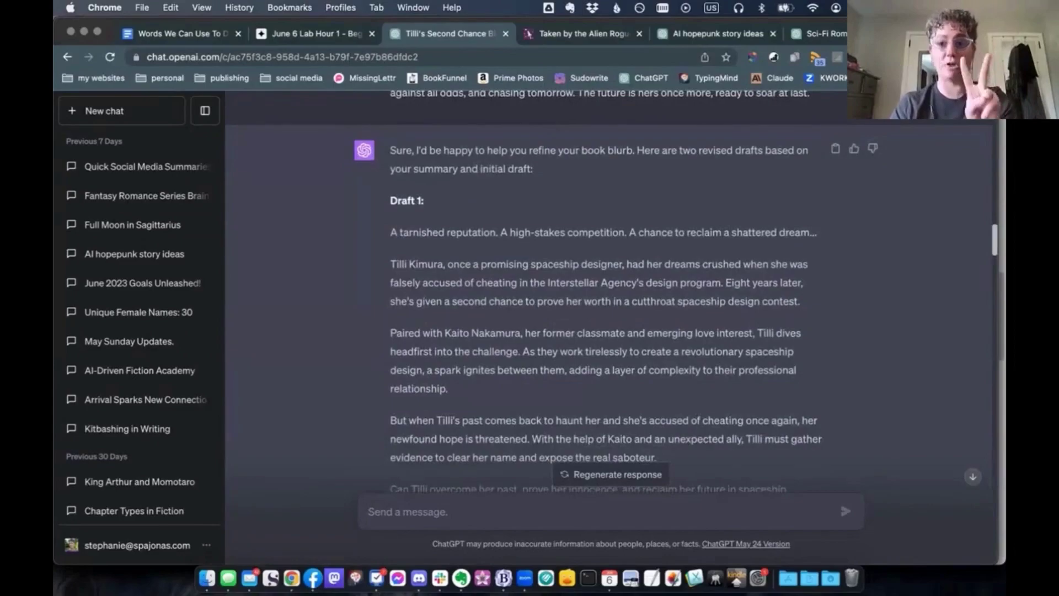
scroll(607, 293, "down", 12)
scroll(606, 292, "up", 4)
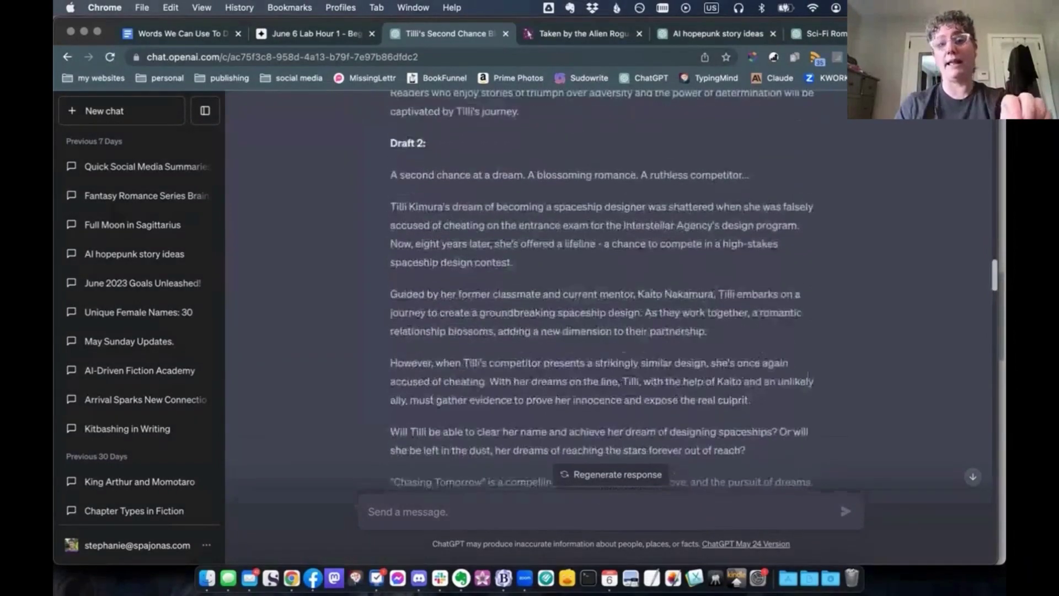
scroll(607, 292, "up", 8)
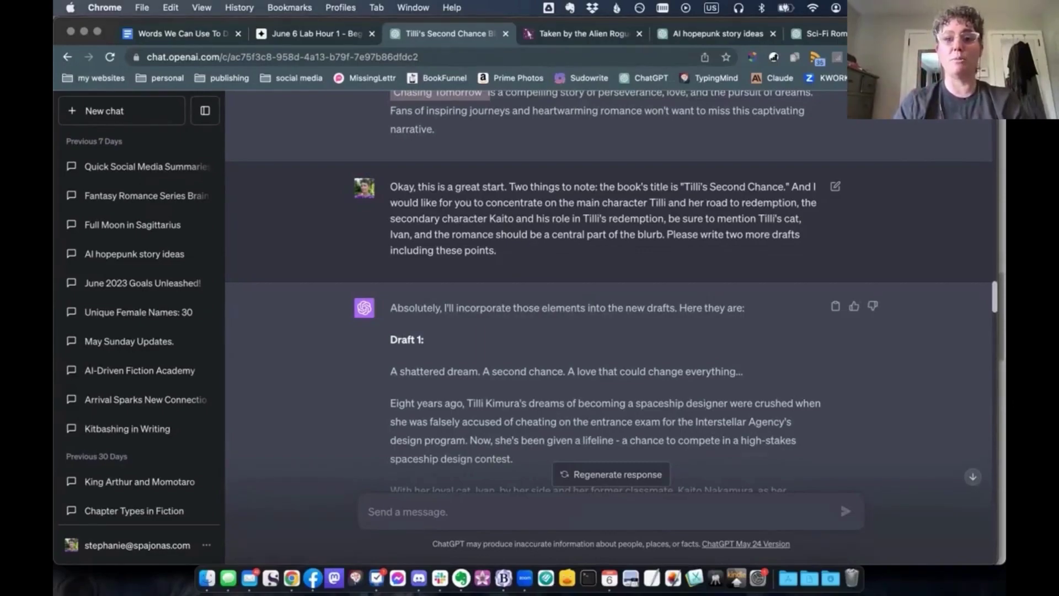
scroll(610, 290, "down", 1)
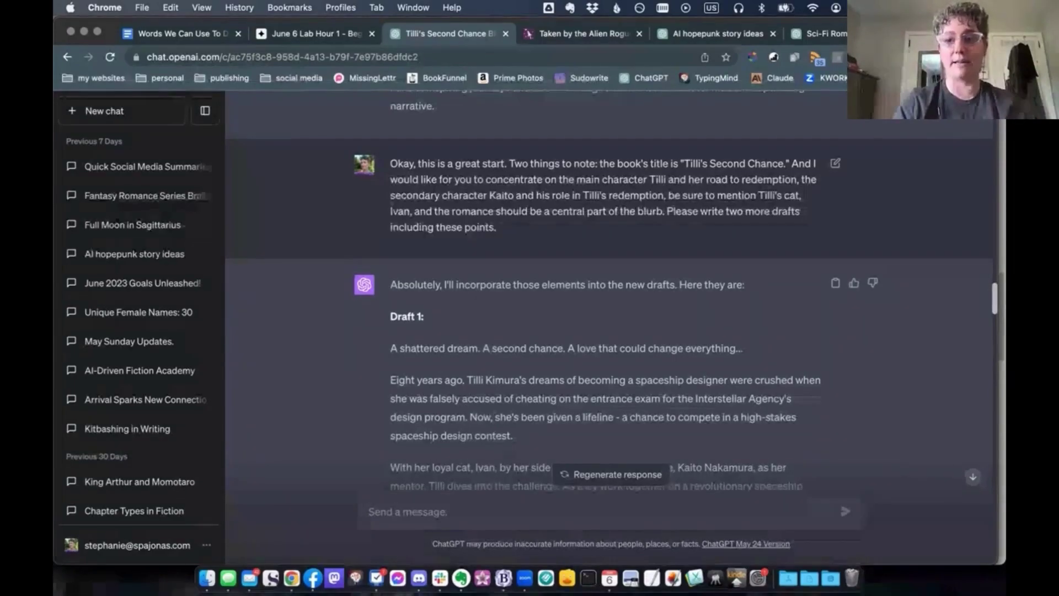
left_click_drag(390, 163, 497, 228)
scroll(607, 292, "up", 5)
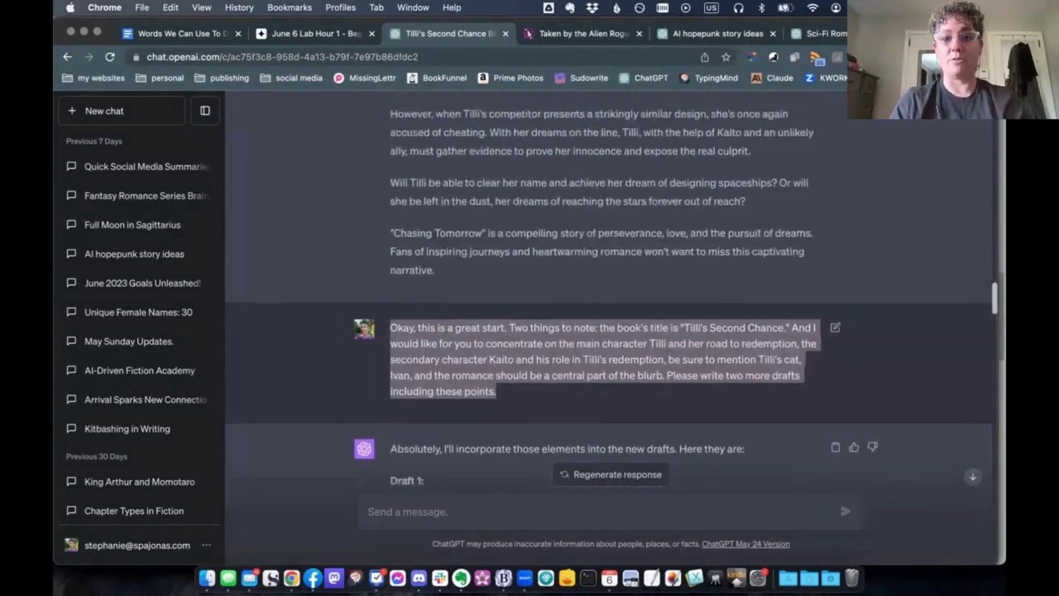
scroll(607, 292, "down", 4)
scroll(606, 293, "down", 3)
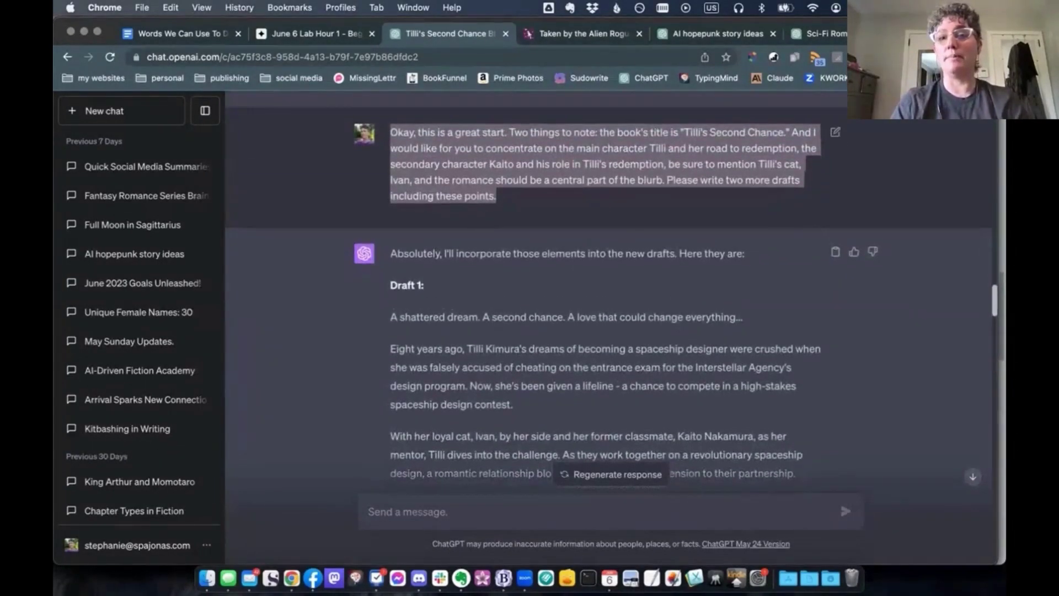
scroll(607, 293, "down", 6)
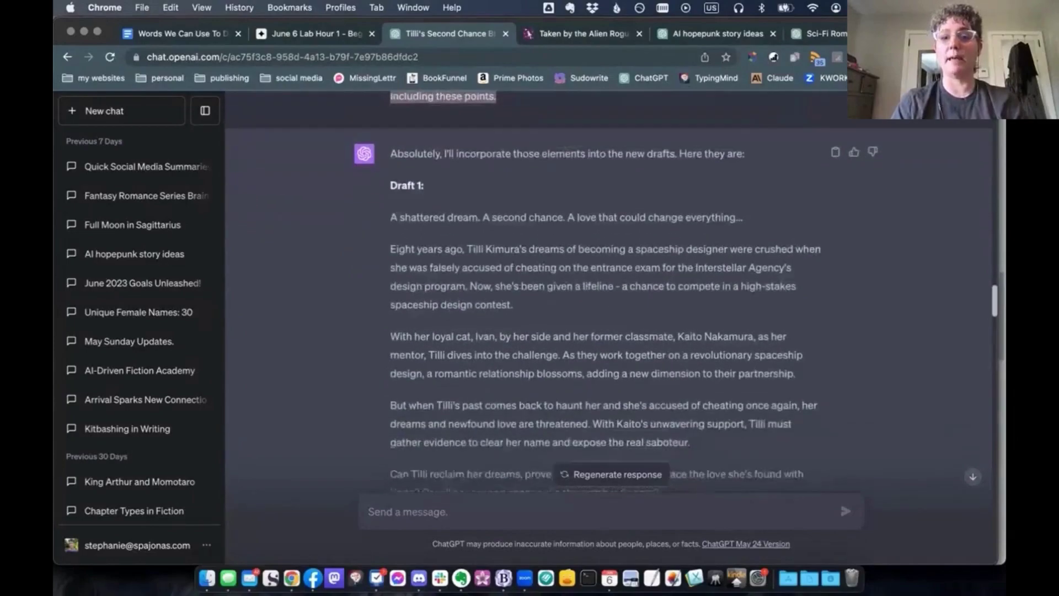
scroll(606, 292, "down", 12)
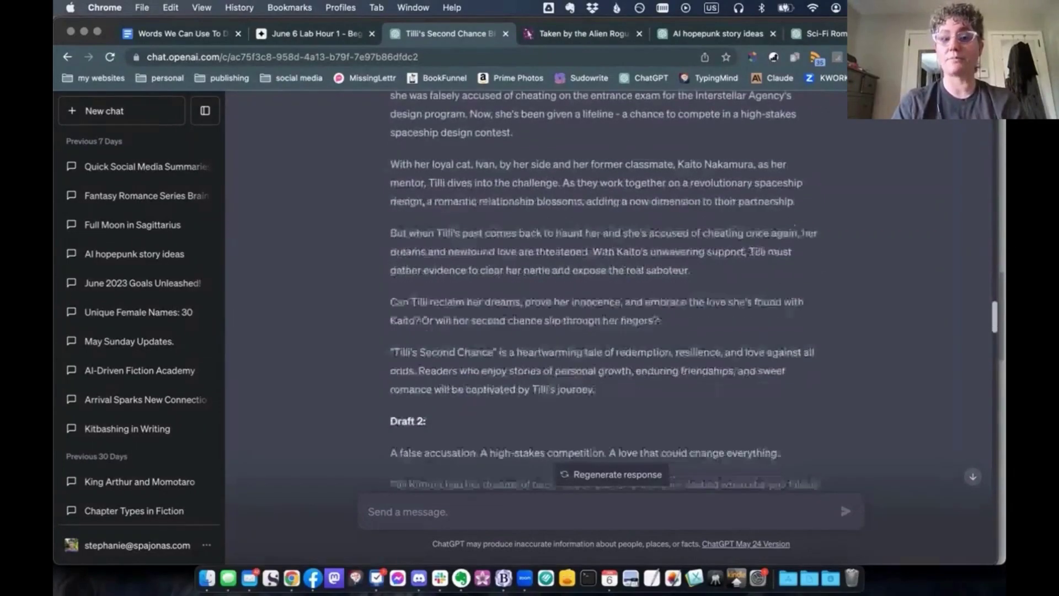
scroll(606, 292, "down", 13)
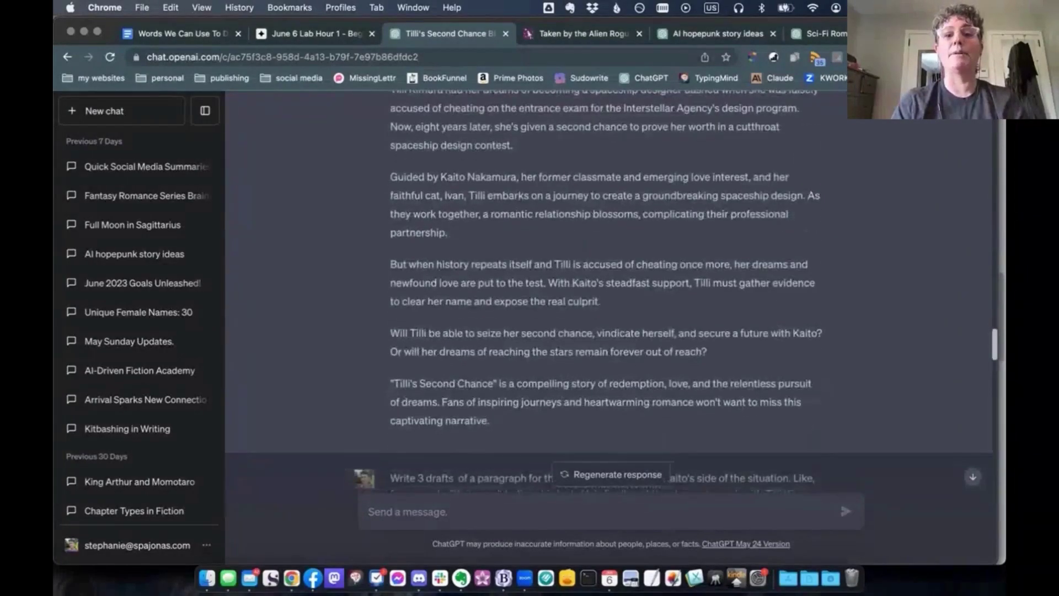
scroll(606, 293, "down", 3)
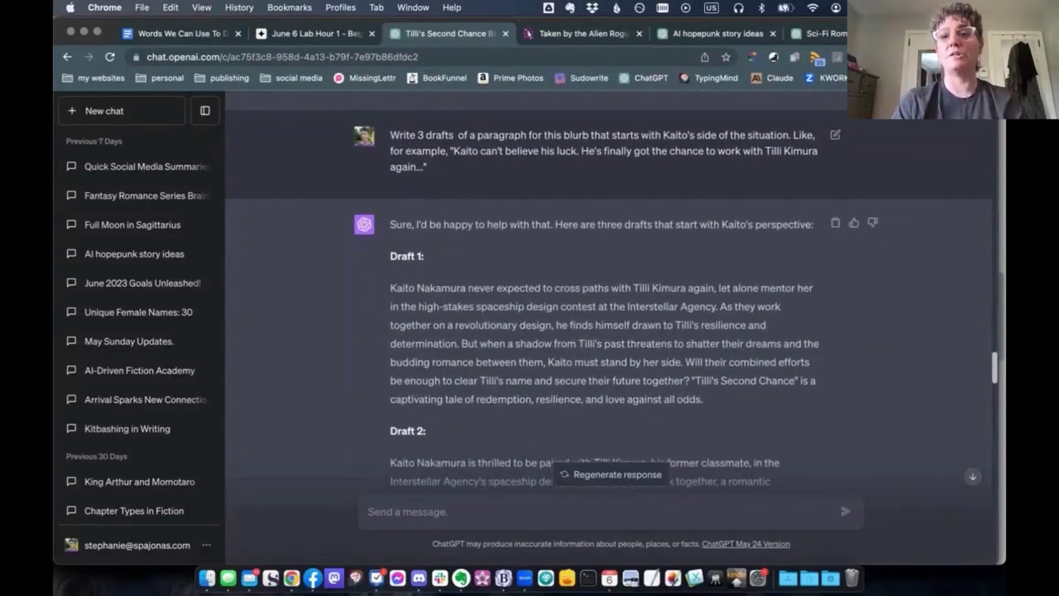
left_click_drag(391, 135, 428, 168)
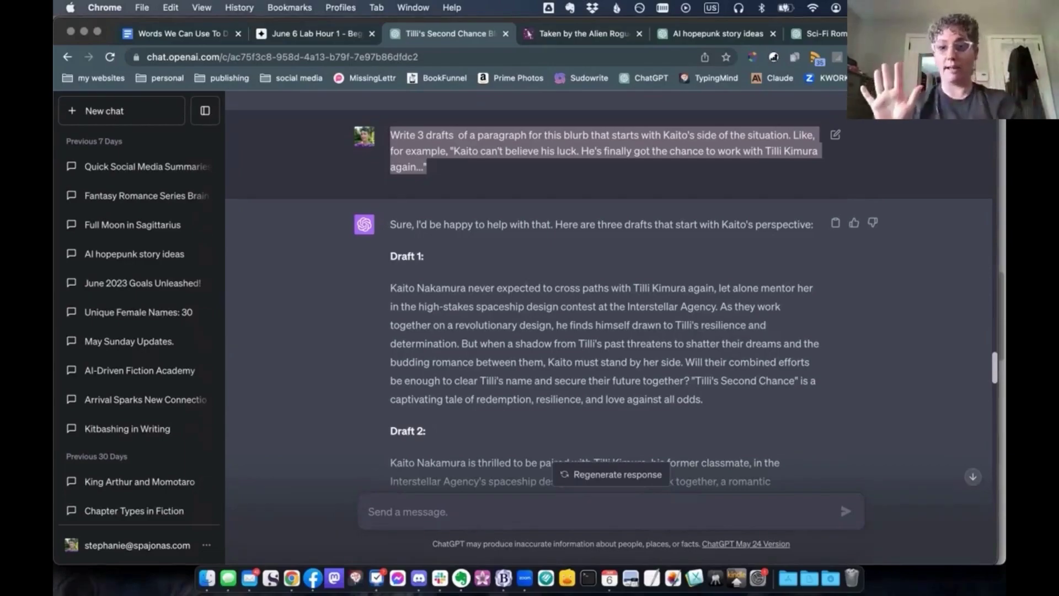
scroll(607, 304, "down", 1)
scroll(607, 287, "down", 5)
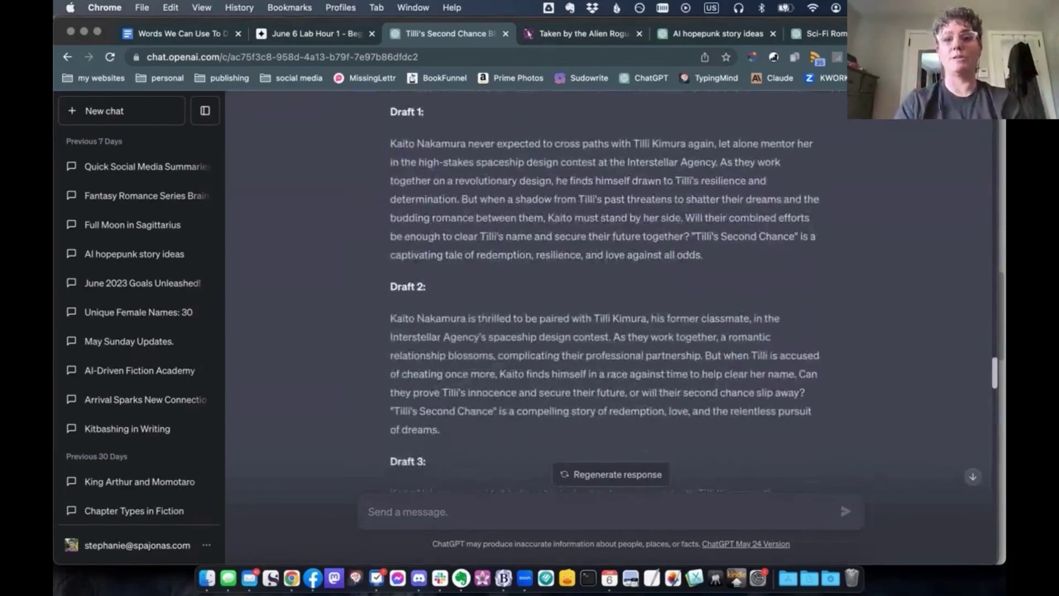
scroll(606, 287, "down", 7)
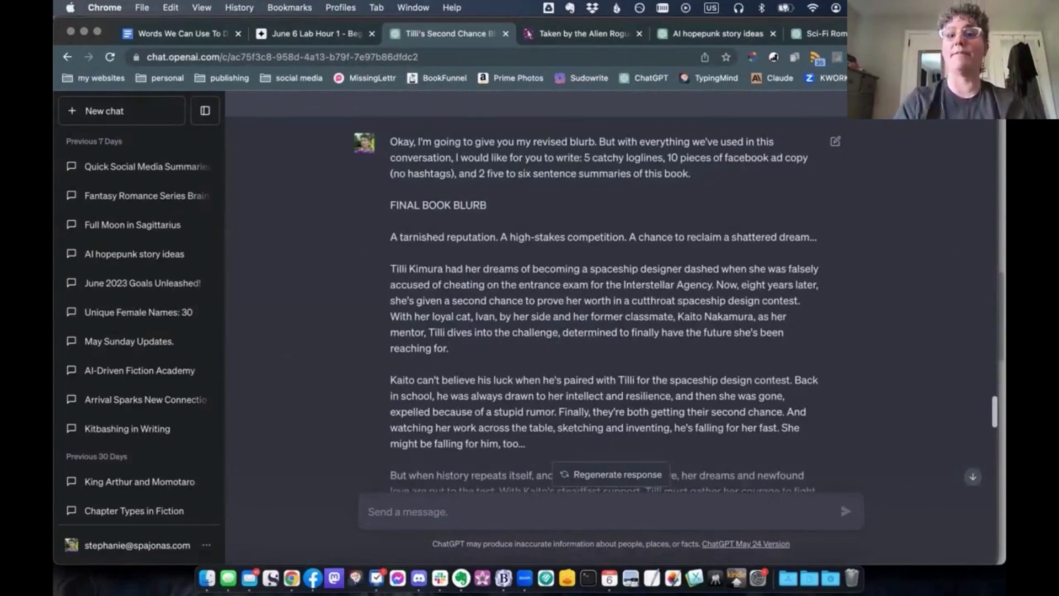
scroll(607, 287, "down", 2)
left_click_drag(389, 154, 577, 340)
scroll(577, 331, "up", 3)
scroll(576, 339, "up", 2)
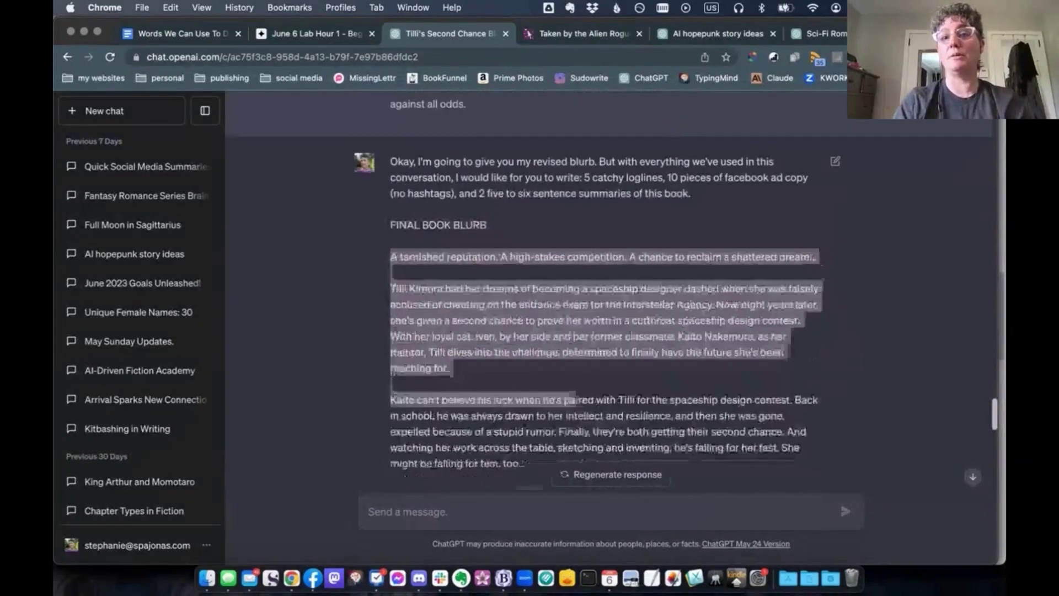
left_click_drag(691, 206, 386, 172)
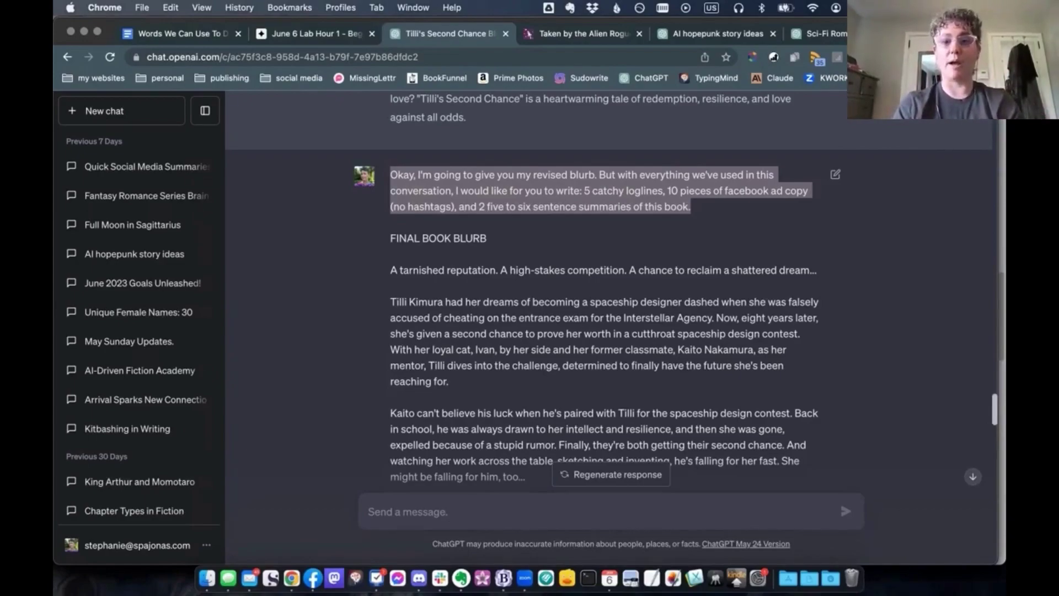
scroll(613, 309, "down", 10)
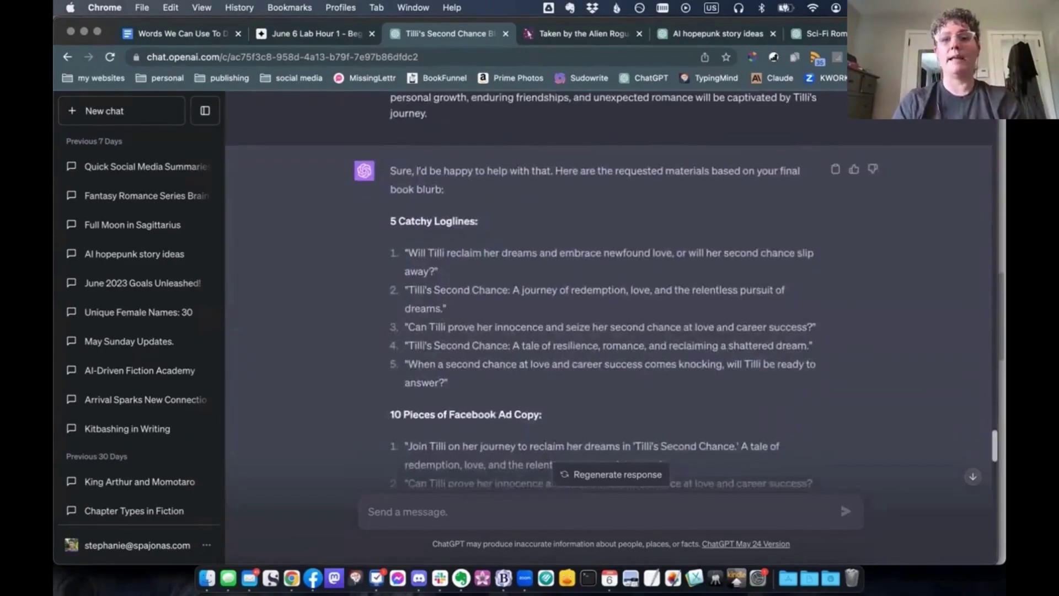
scroll(612, 309, "down", 2)
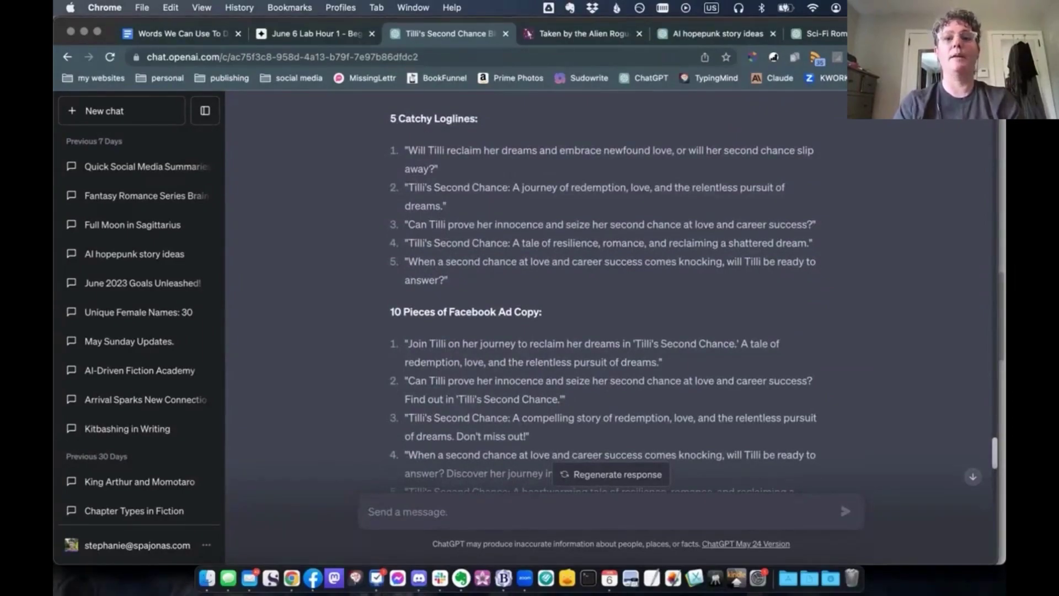
scroll(603, 297, "down", 1)
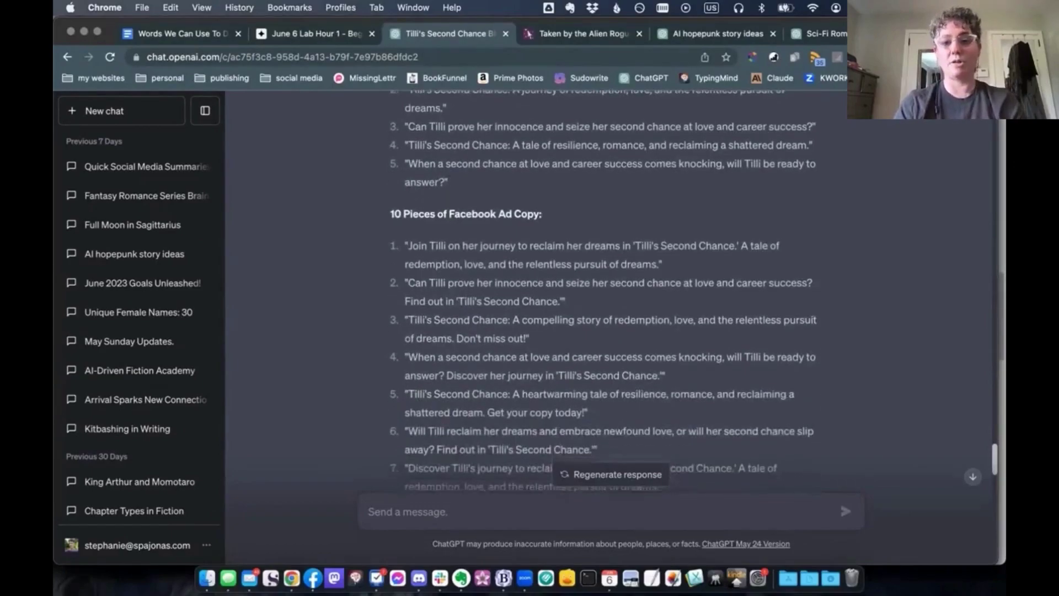
scroll(601, 291, "up", 1)
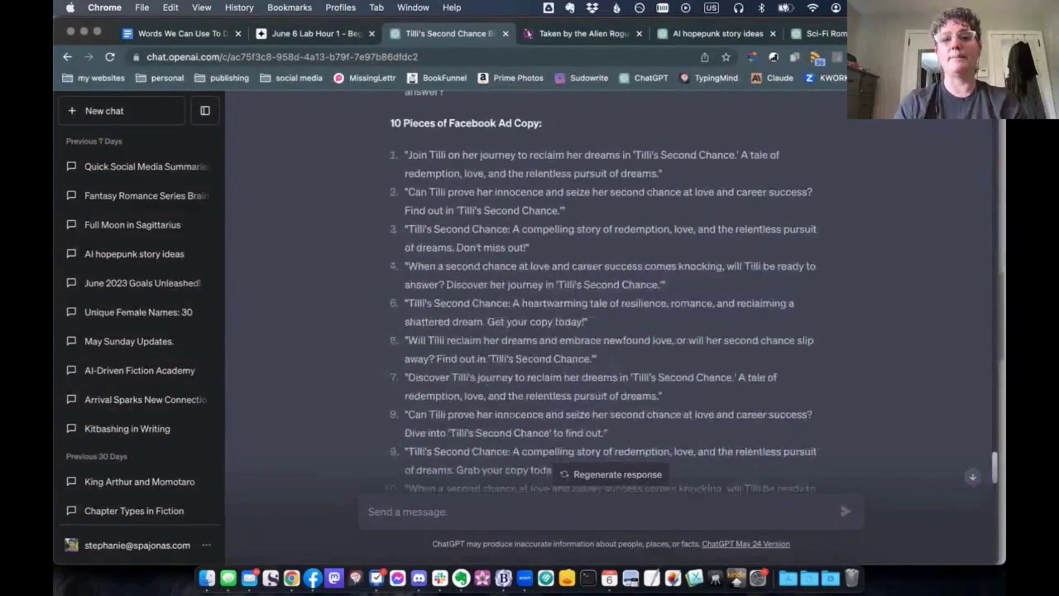
left_click_drag(405, 156, 656, 411)
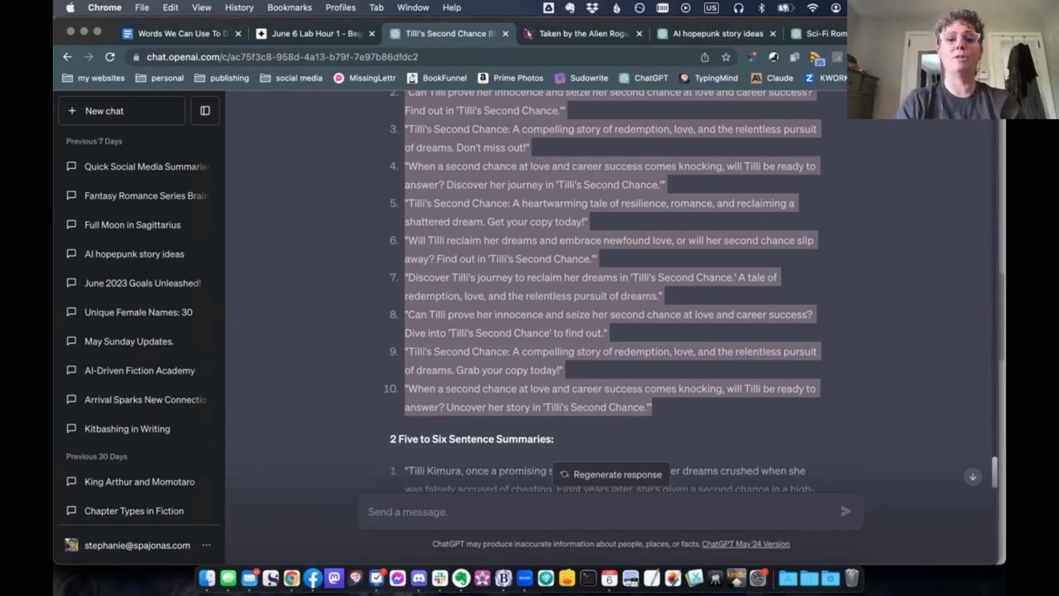
scroll(607, 293, "down", 5)
scroll(607, 293, "down", 7)
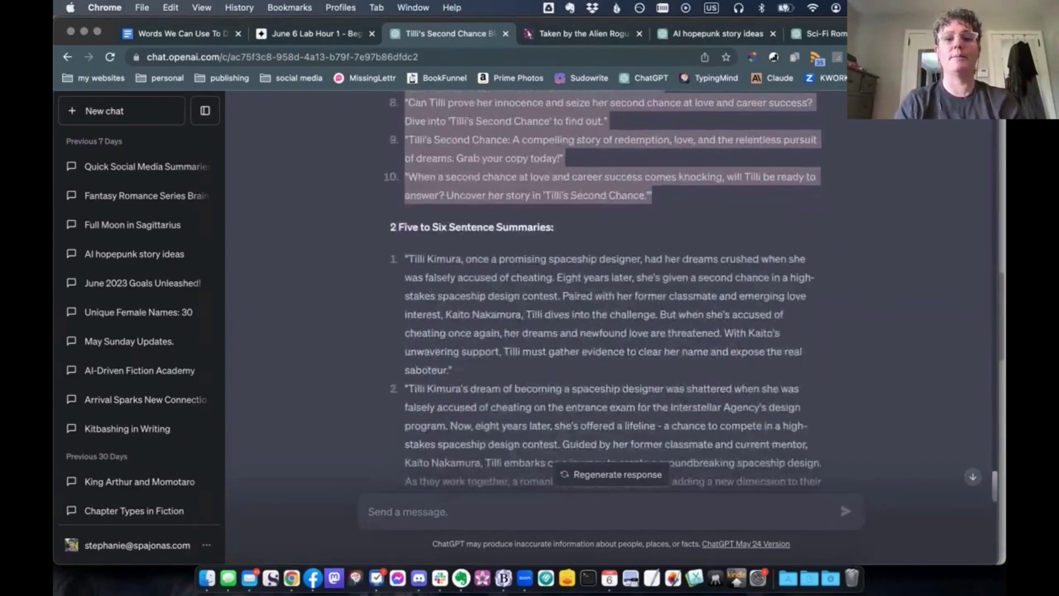
scroll(607, 292, "down", 10)
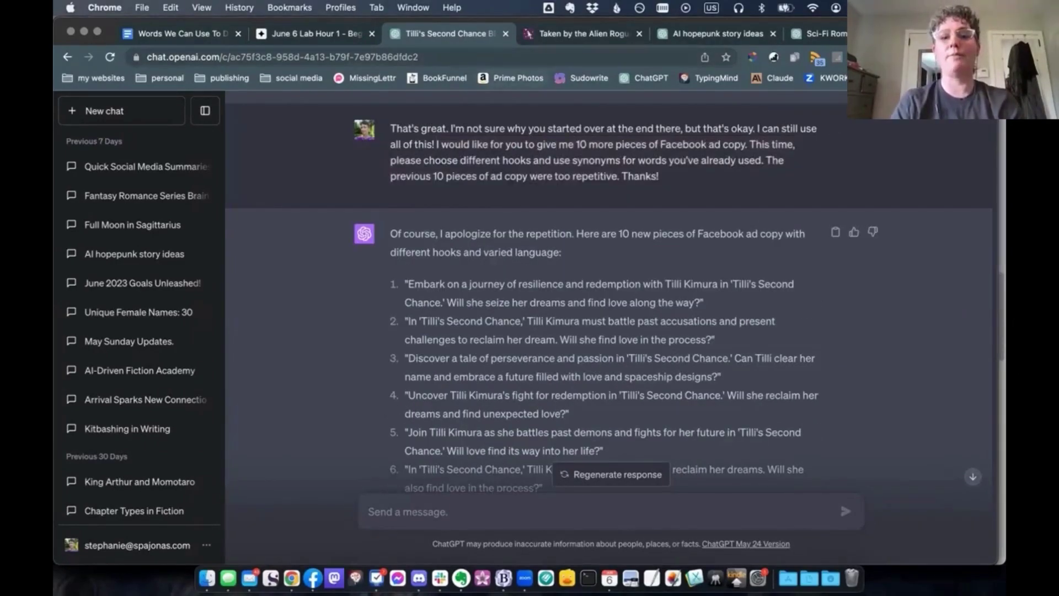
scroll(607, 292, "down", 8)
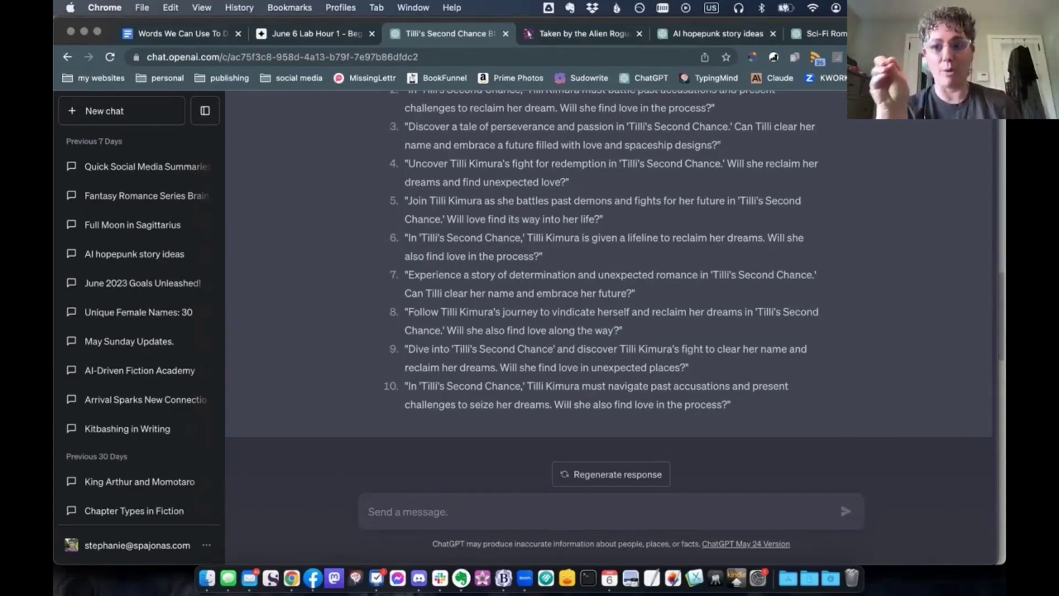
scroll(609, 275, "up", 10)
scroll(609, 276, "up", 10)
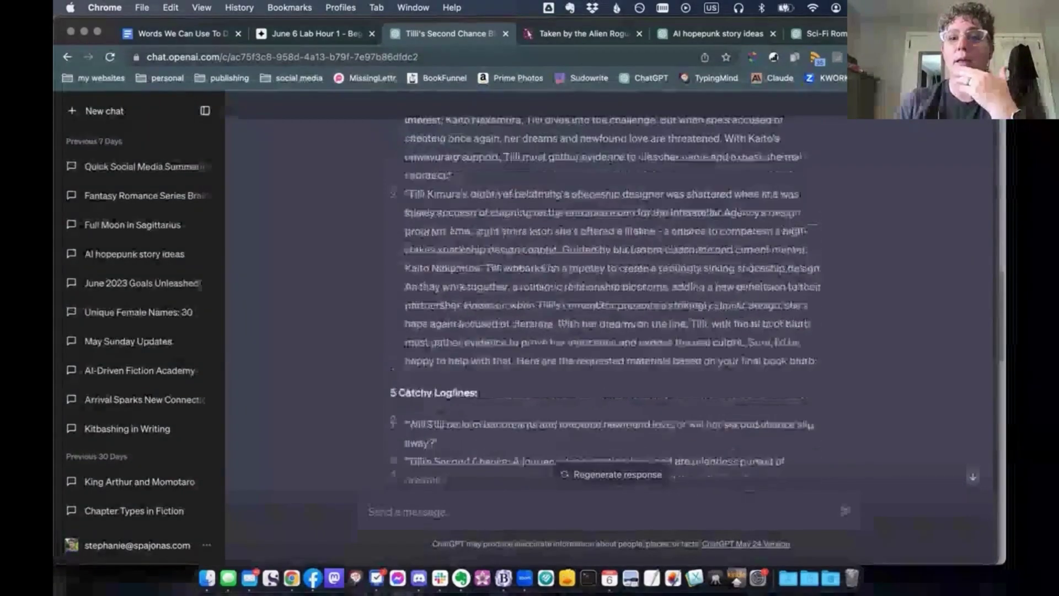
scroll(610, 293, "down", 10)
scroll(609, 292, "up", 10)
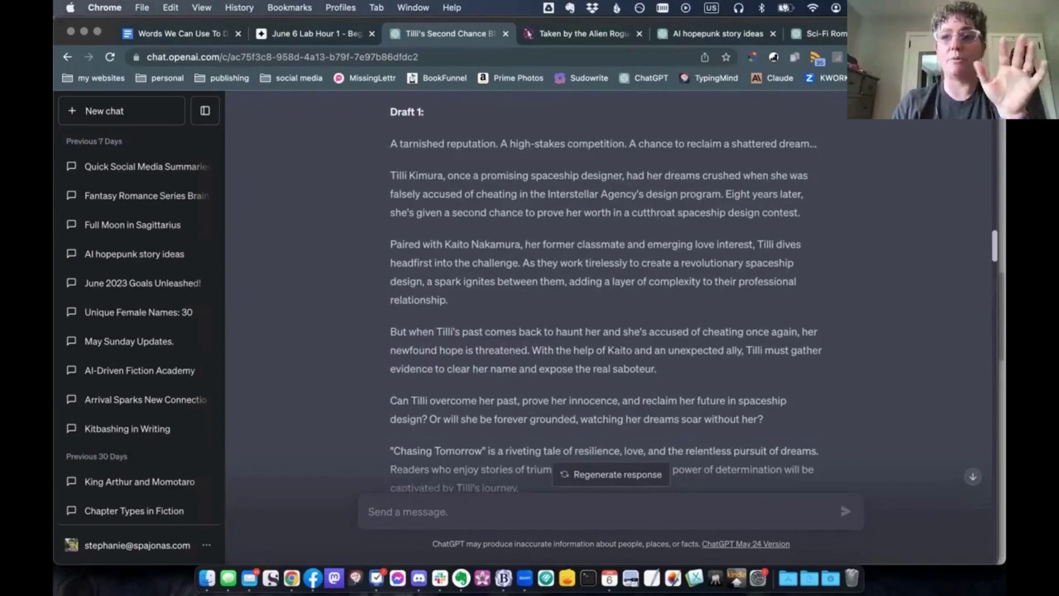
scroll(609, 293, "up", 10)
scroll(609, 293, "up", 2)
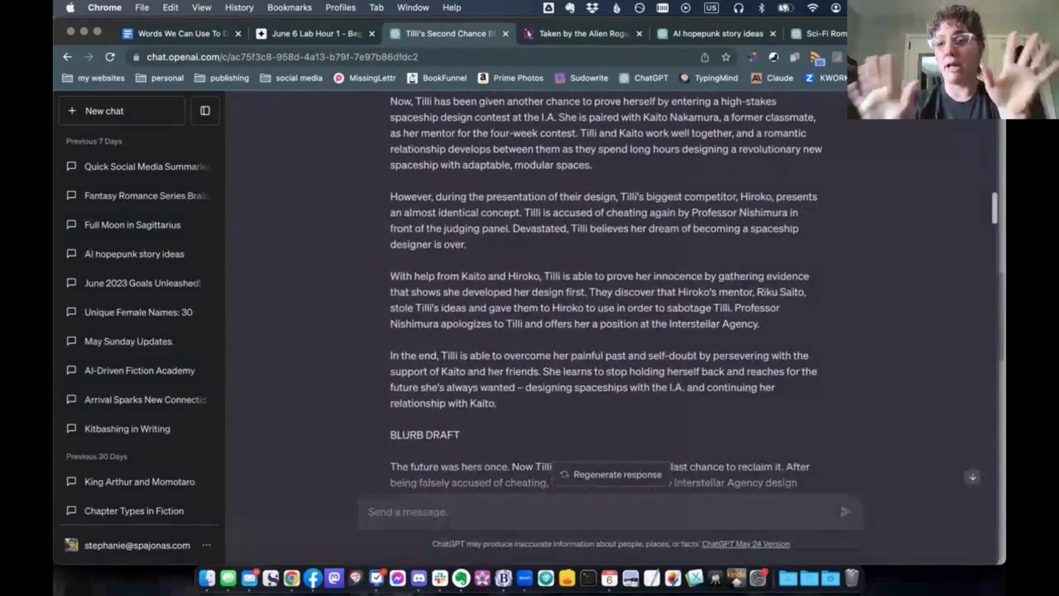